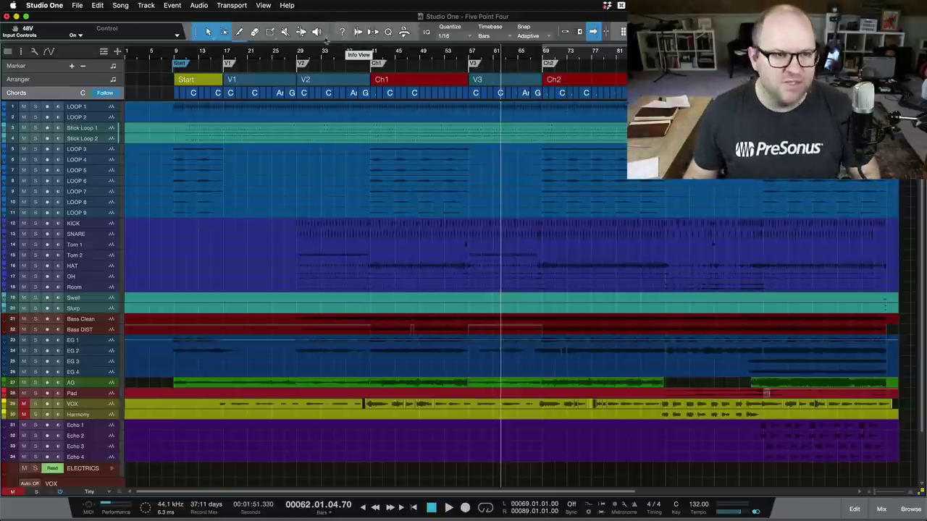
Step: Start a Song mixdown export and name the file 'FIVE POINT FOUR DOGGIE'
left_click(120, 5)
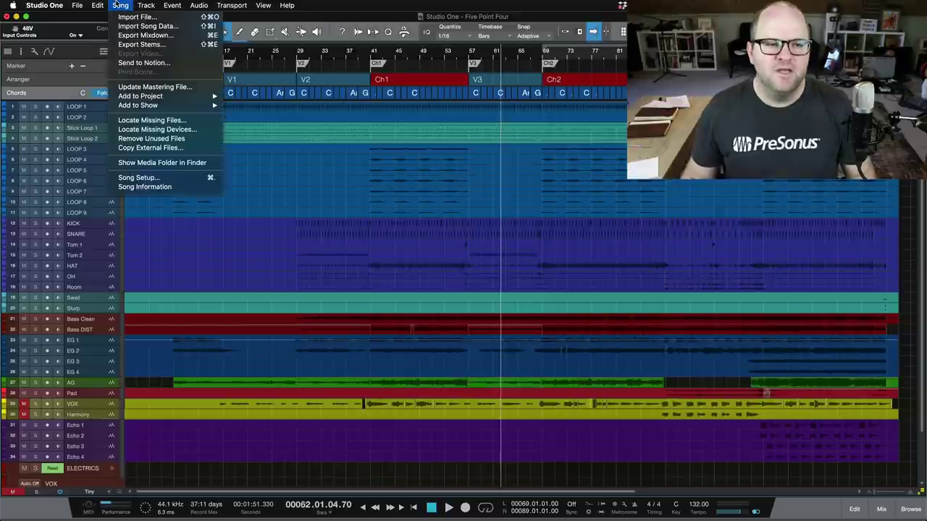
left_click(181, 36)
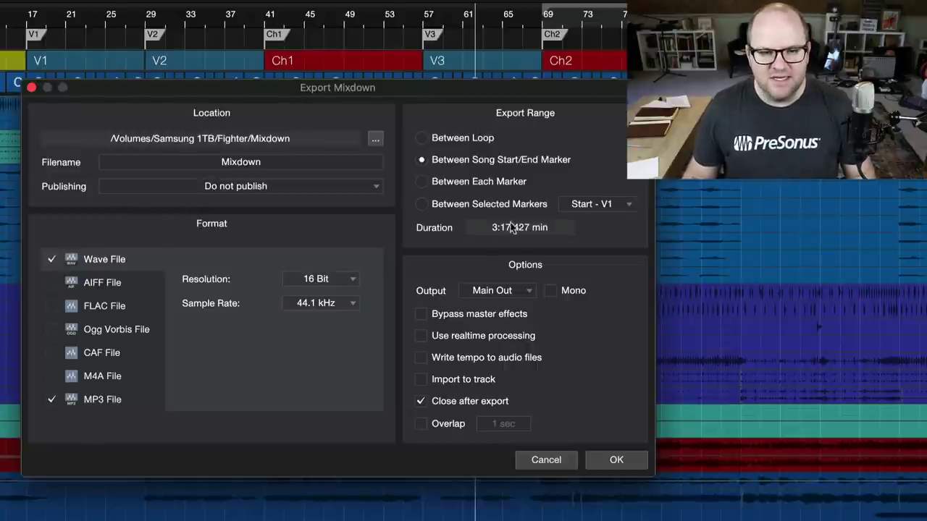
left_click(250, 160)
type("FIVE P")
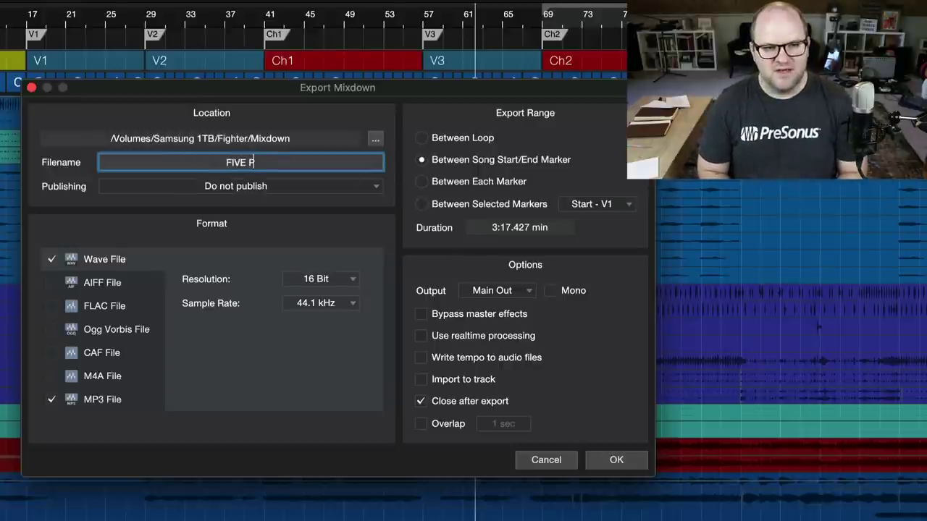
type("OINT FOUR DOGGIE")
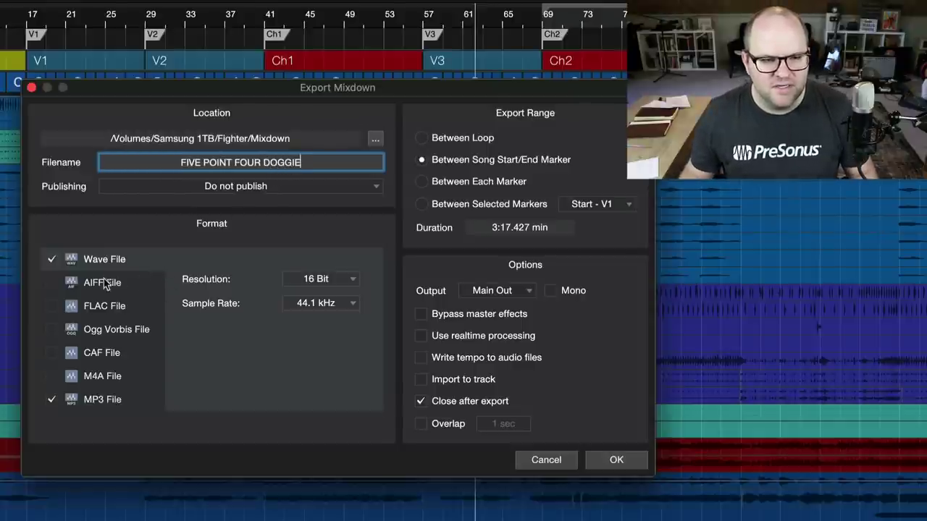
Step: Export as Wave at 24 Bit, MP3 at 320 kbps, AIFF and FLAC together
left_click(52, 261)
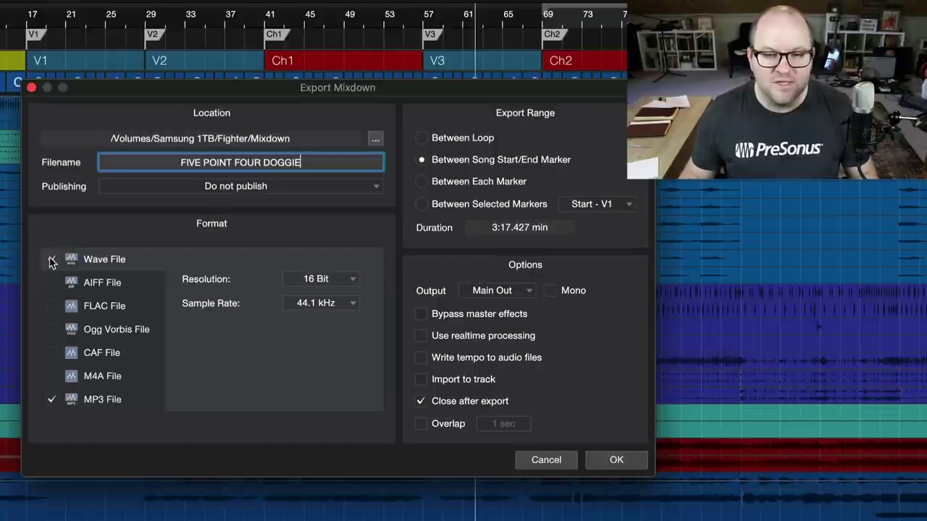
left_click(52, 261)
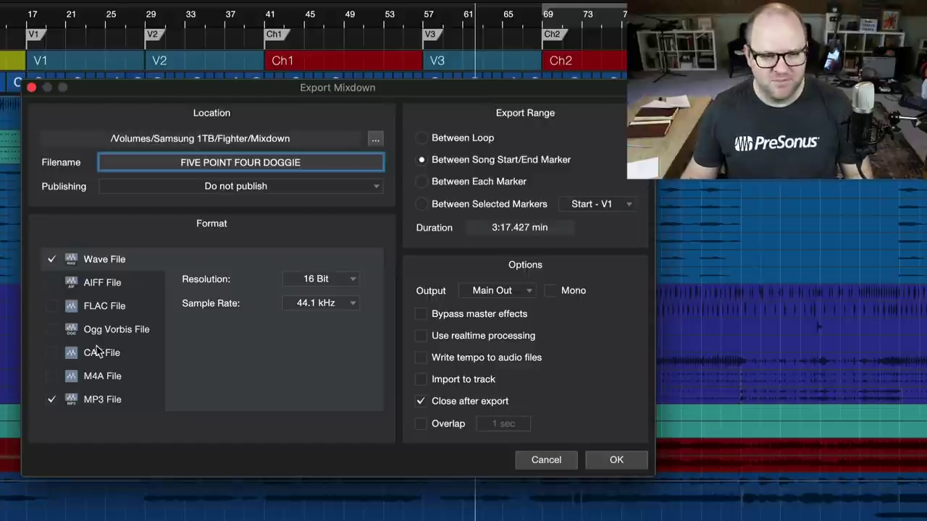
left_click(317, 281)
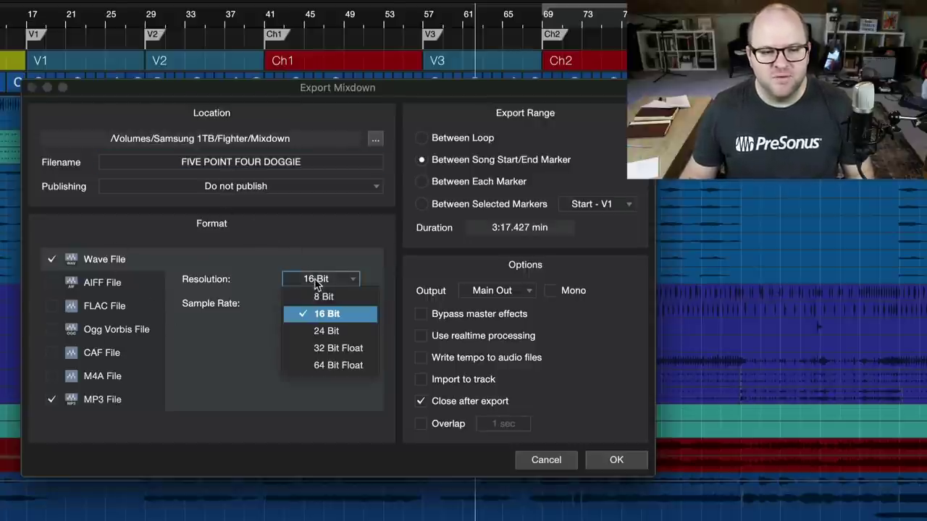
left_click(327, 331)
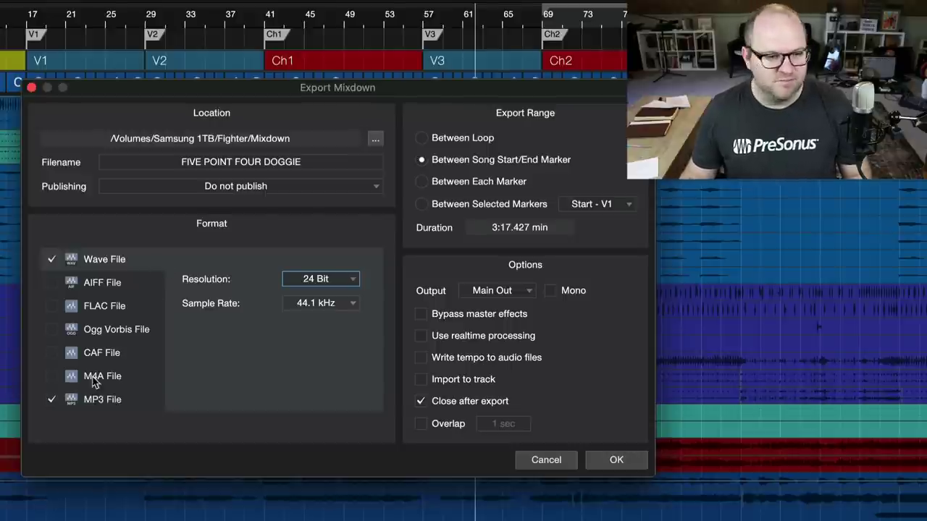
left_click(75, 402)
left_click(338, 349)
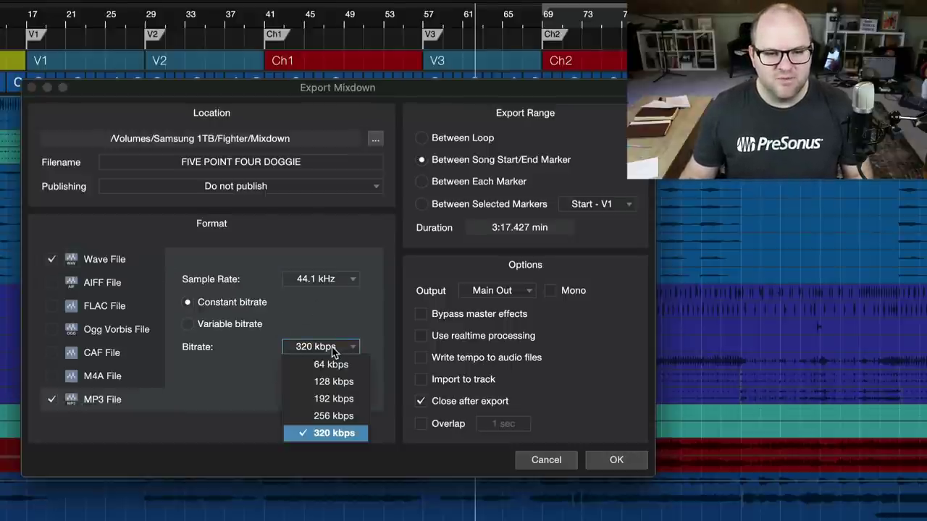
left_click(335, 433)
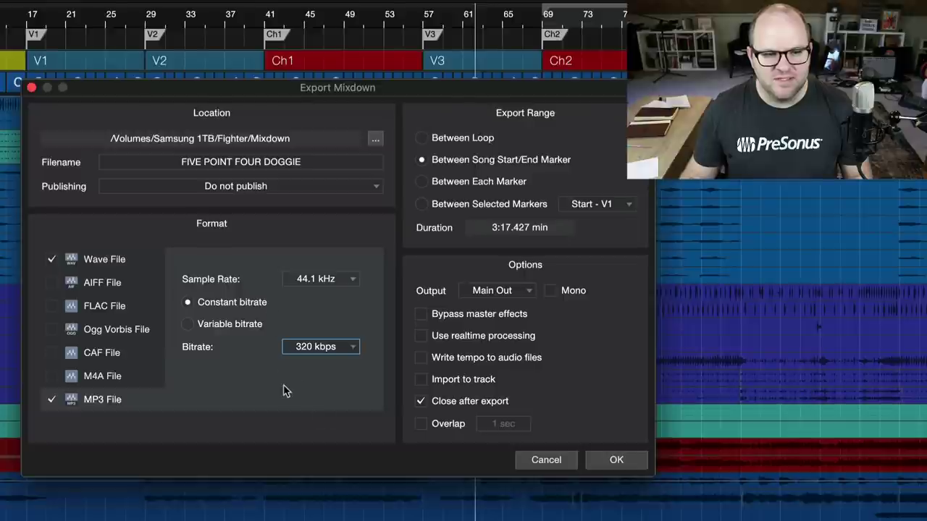
left_click(98, 283)
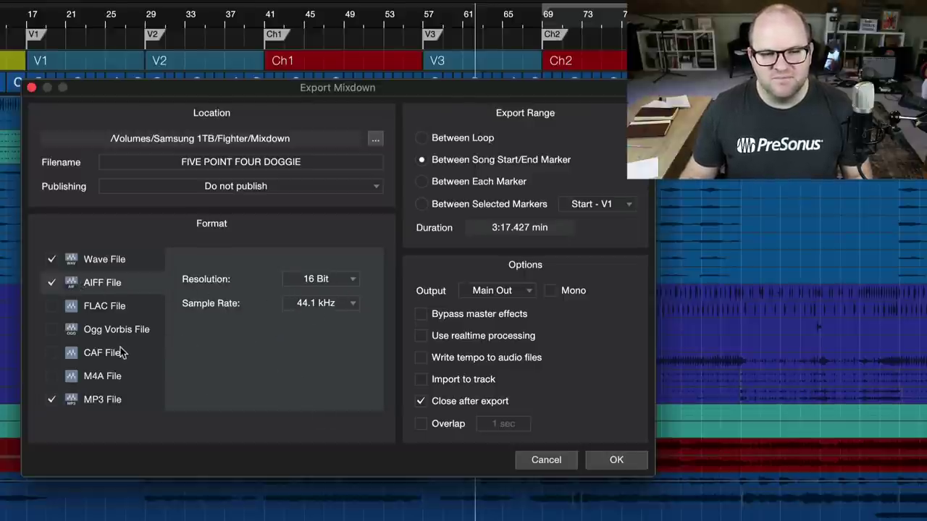
left_click(101, 312)
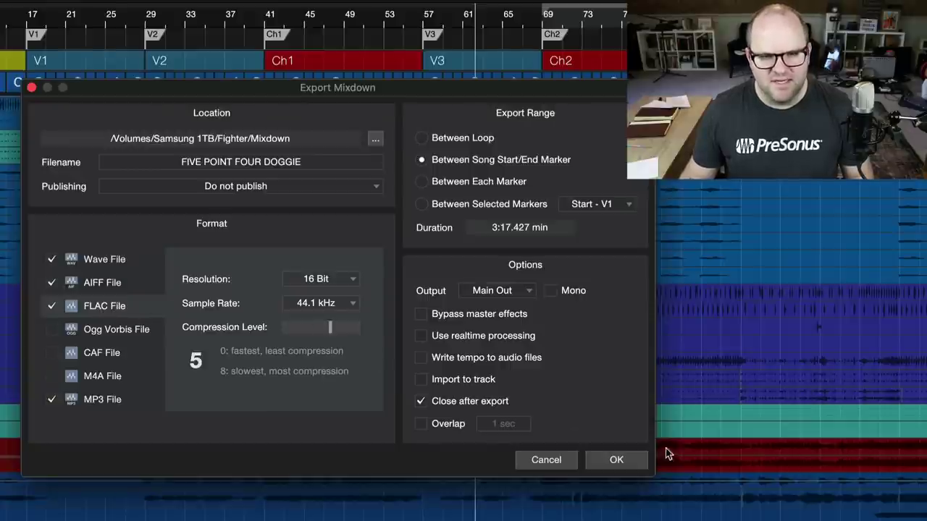
left_click(616, 461)
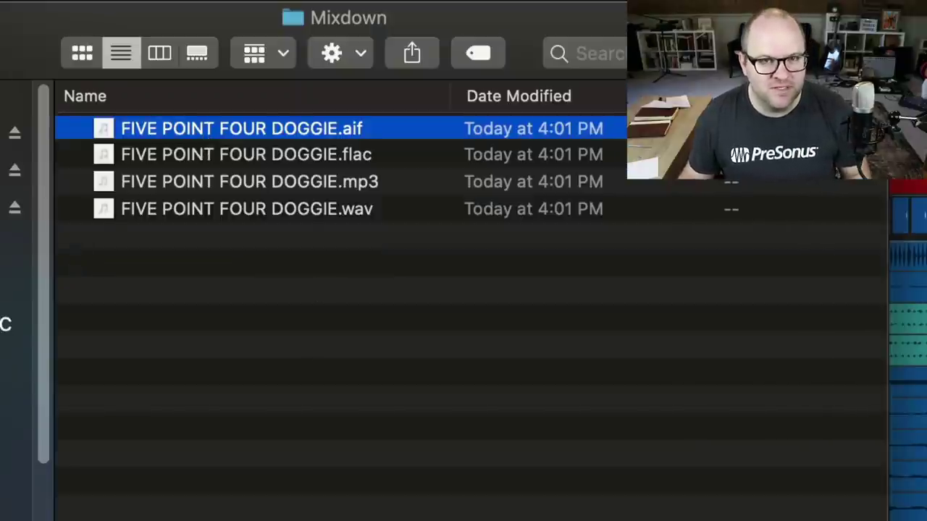
Step: Check the exported FLAC, MP3 and WAV files in the Mixdown folder
left_click(223, 153)
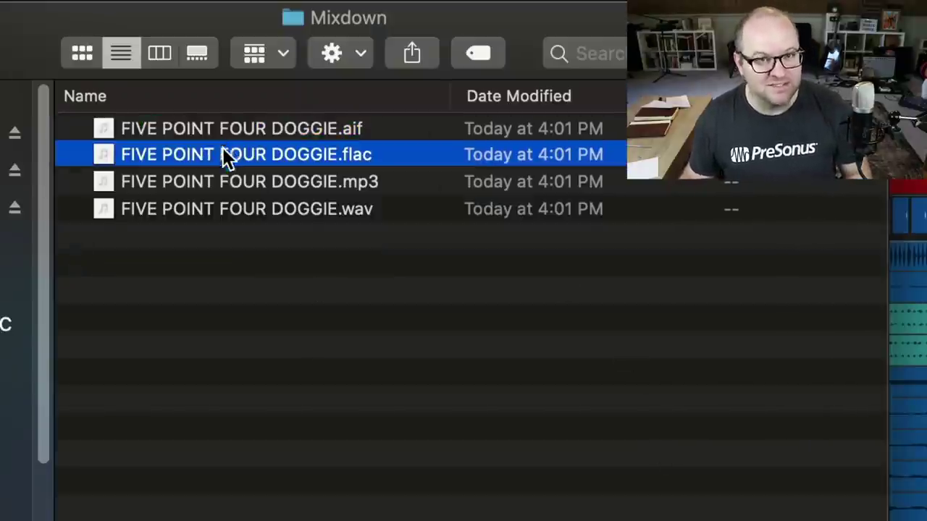
left_click(223, 177)
left_click(218, 203)
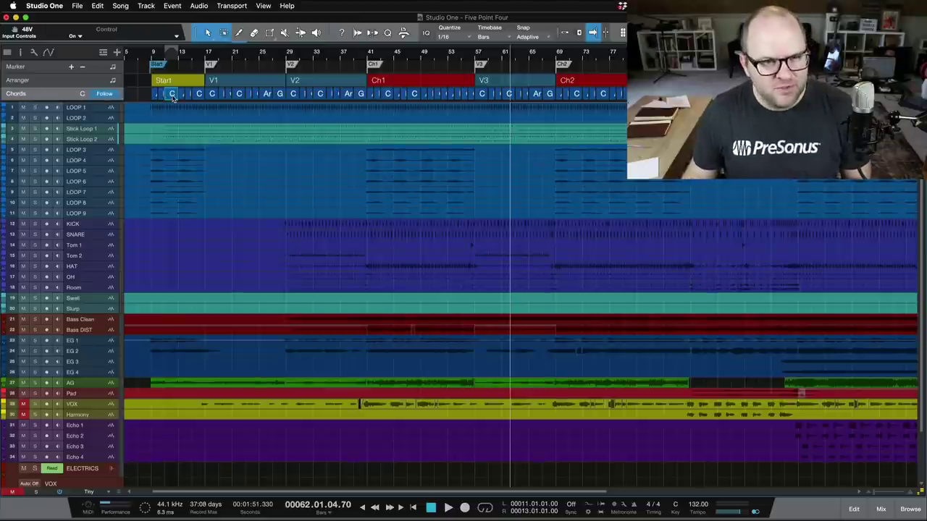
Step: Zoom to the song start and inspect the Am, F and following chords on the chord track
scroll(172, 98, "up", 5)
scroll(271, 92, "left", 5)
left_click(276, 93)
left_click(296, 93)
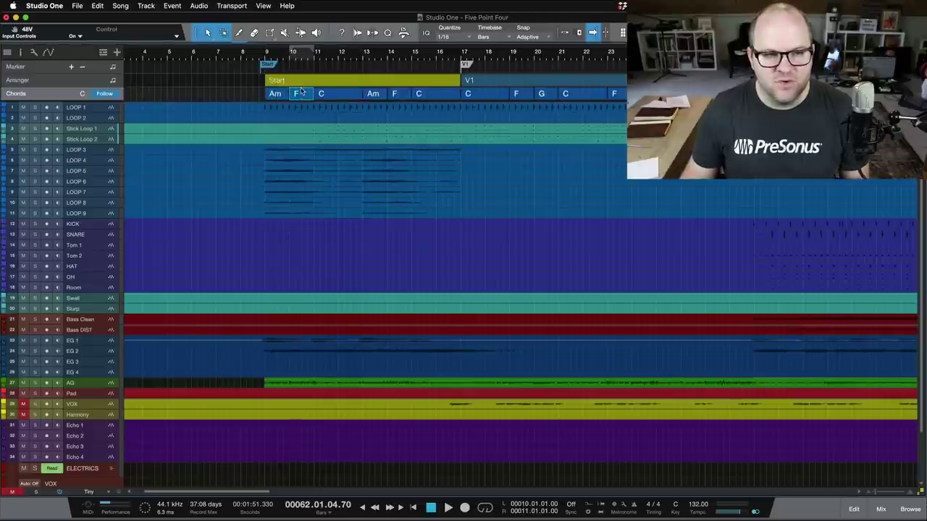
left_click(345, 93)
left_click(400, 96)
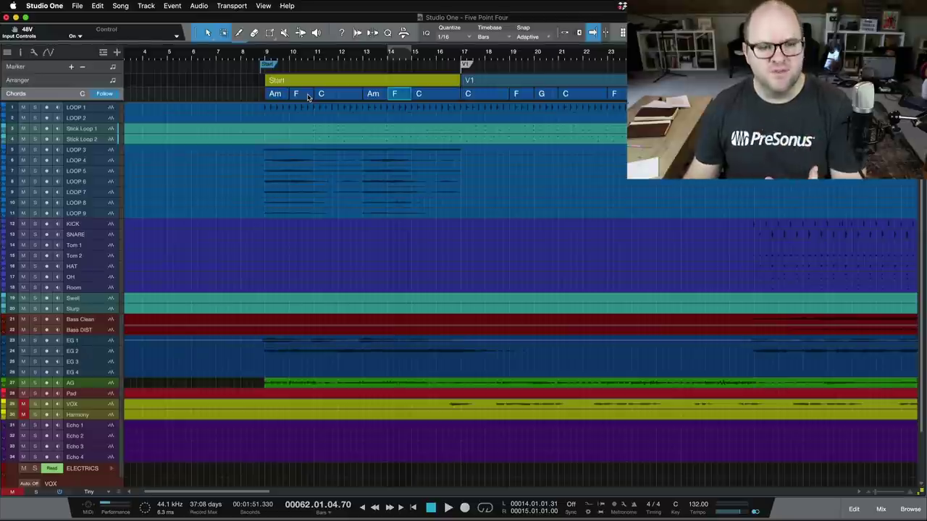
left_click(283, 97)
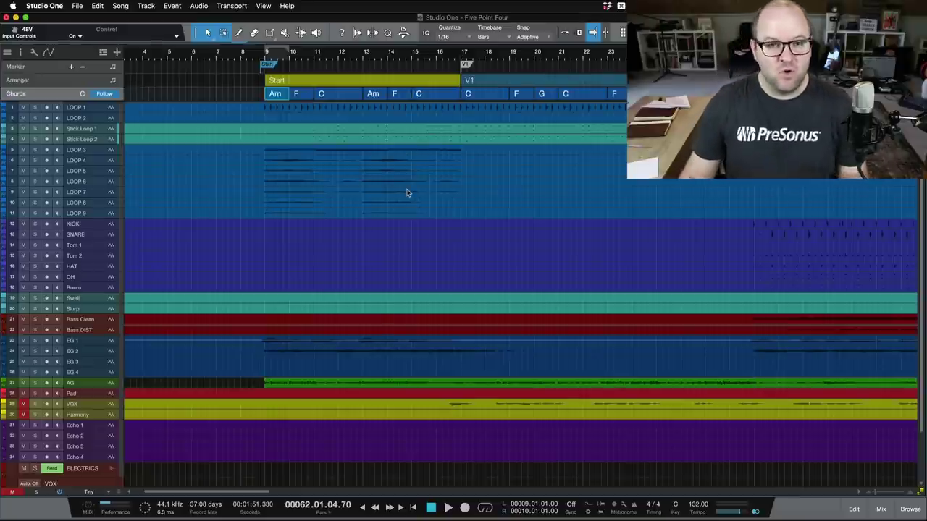
scroll(318, 163, "up", 3)
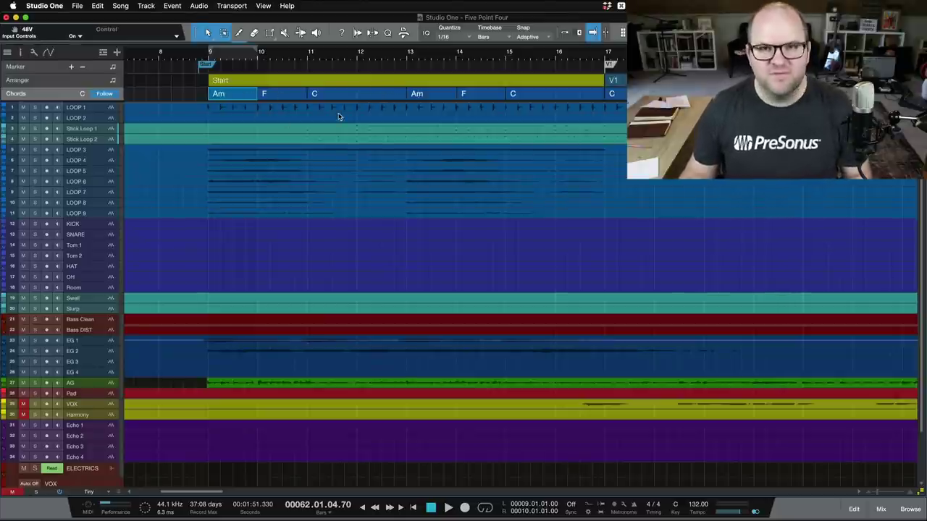
scroll(337, 116, "down", 3)
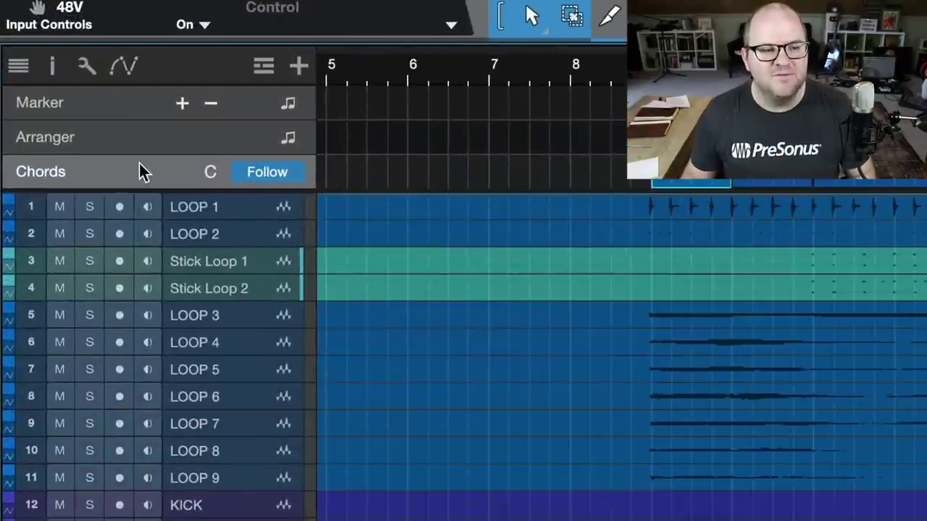
Step: Check the chord track's options, then open the Chord Display window from the View menu
right_click(57, 94)
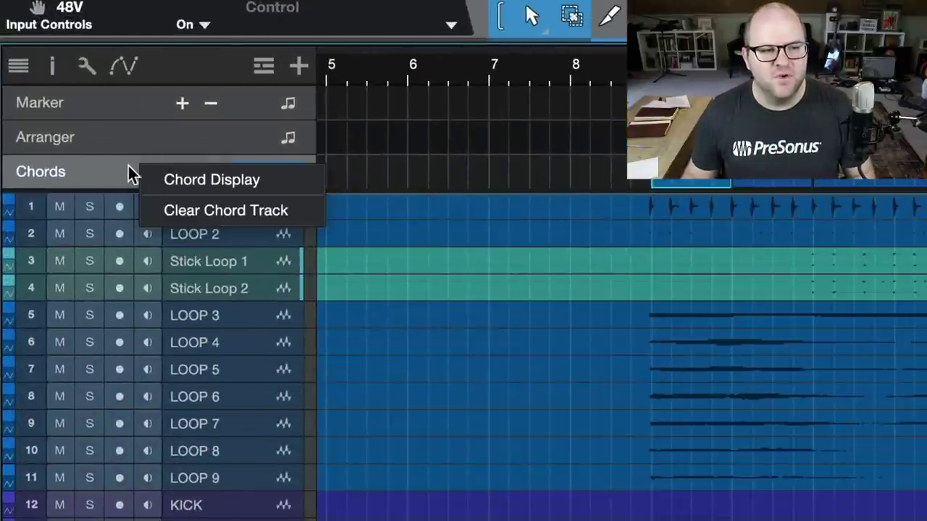
left_click(101, 181)
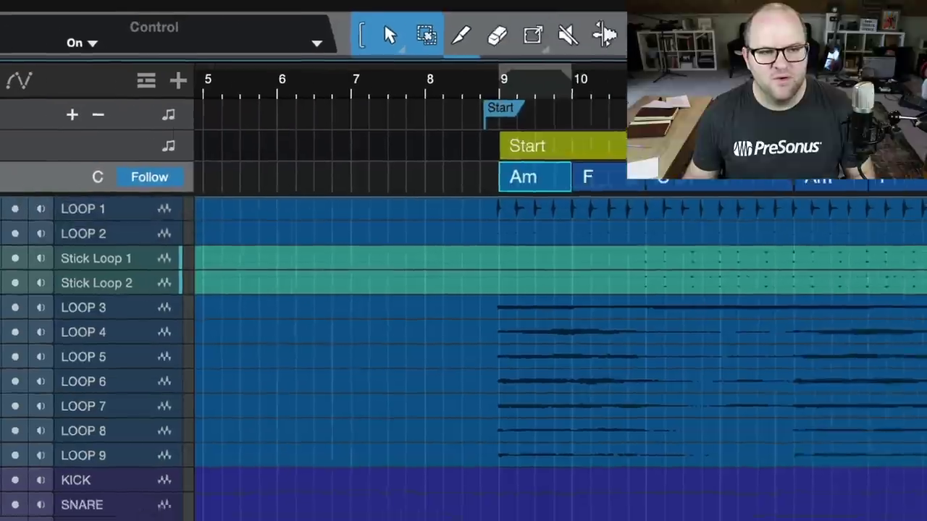
left_click(290, 10)
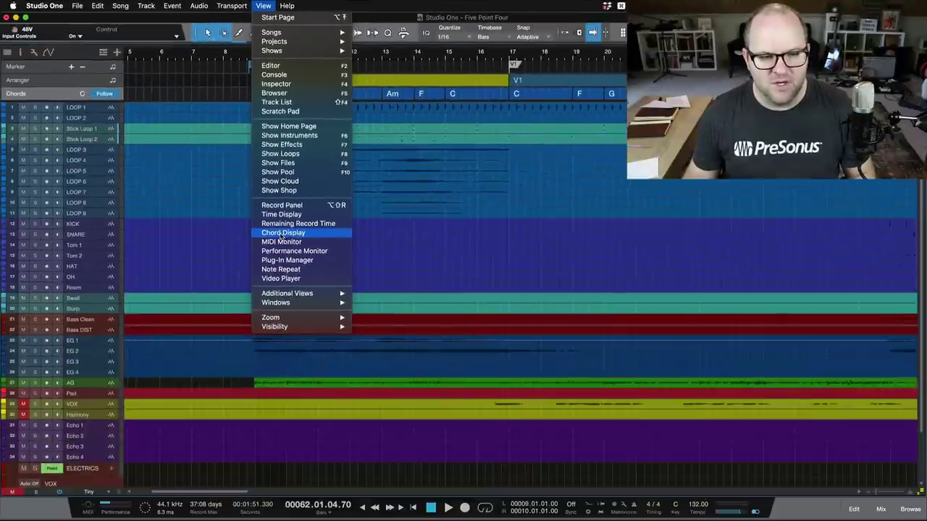
left_click(281, 234)
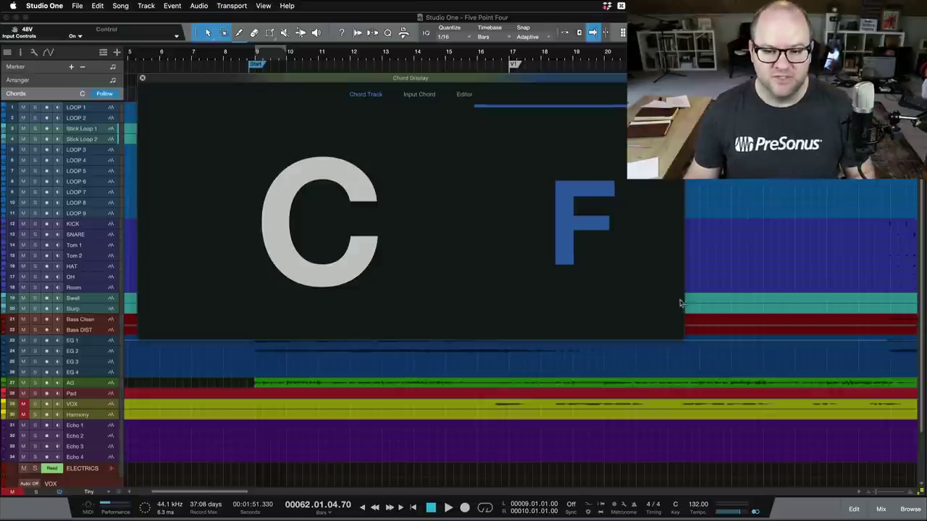
Step: Shrink the Chord Display window and play the song from just before bar 9
left_click_drag(683, 332, 680, 279)
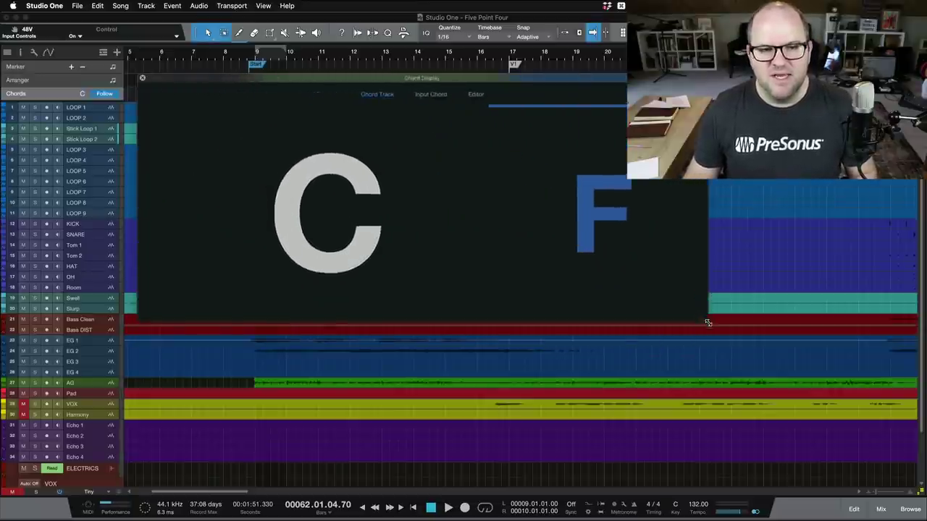
left_click_drag(709, 322, 642, 316)
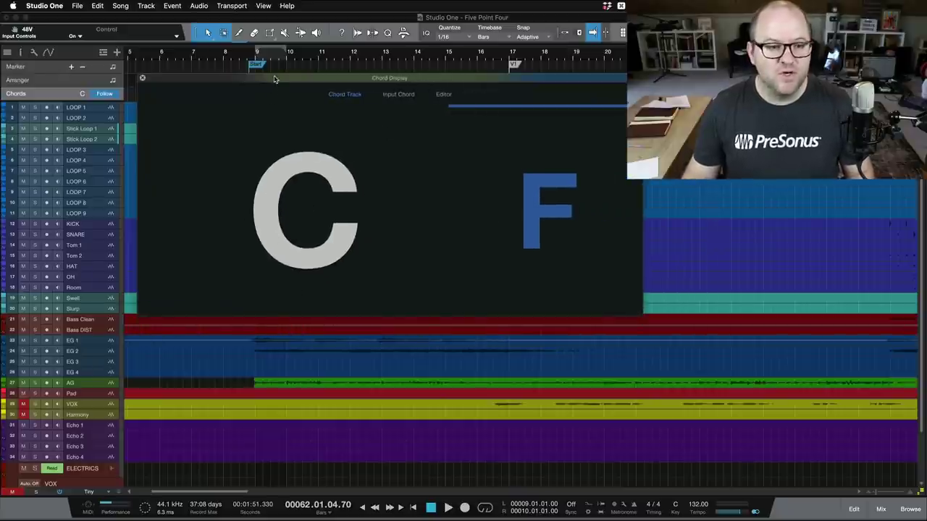
left_click_drag(275, 79, 276, 81)
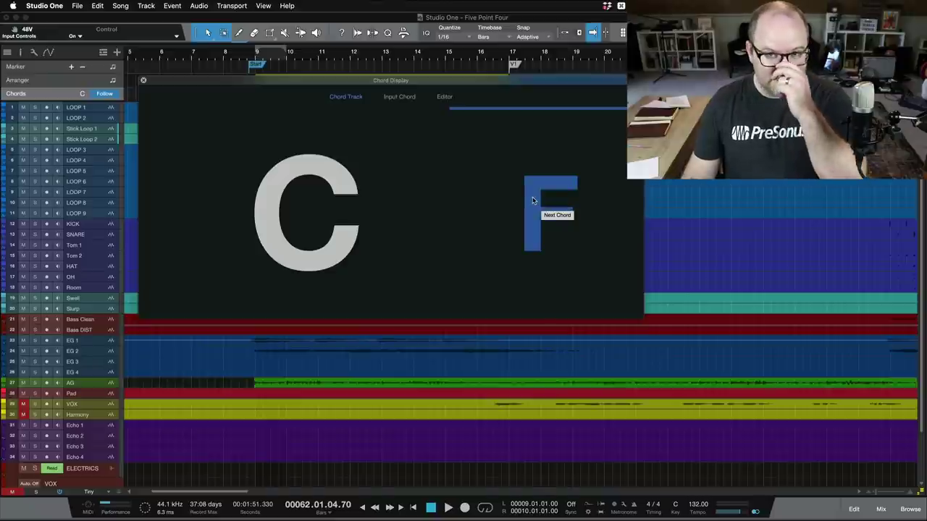
left_click(248, 56)
key("space")
Step: Move the Chord Display window down-right to uncover the chord track during playback
left_click_drag(393, 94, 409, 122)
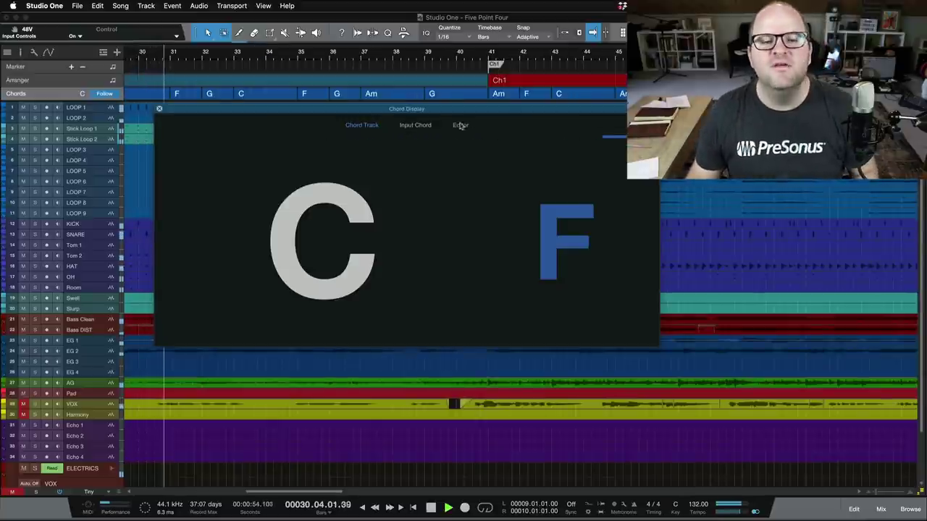
Step: Stop playback and switch the Chord Display to Input Chord mode
key("space")
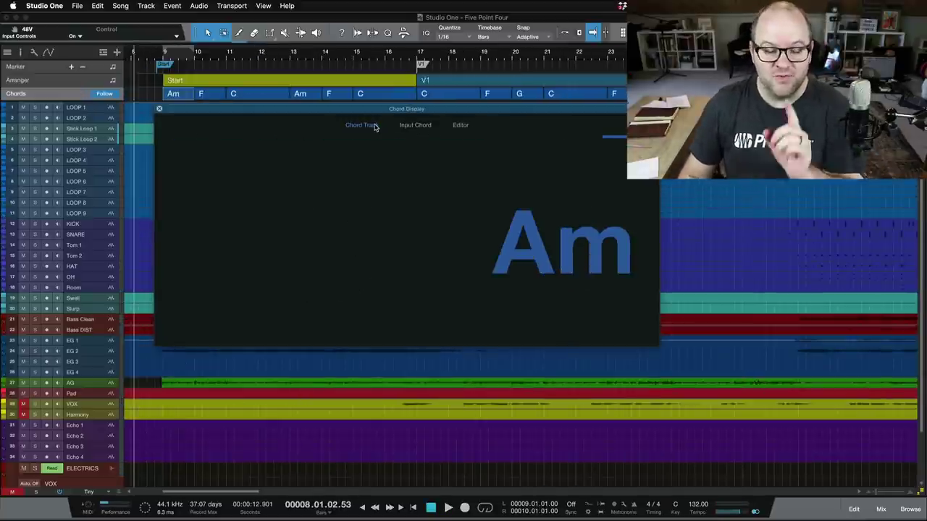
left_click(412, 126)
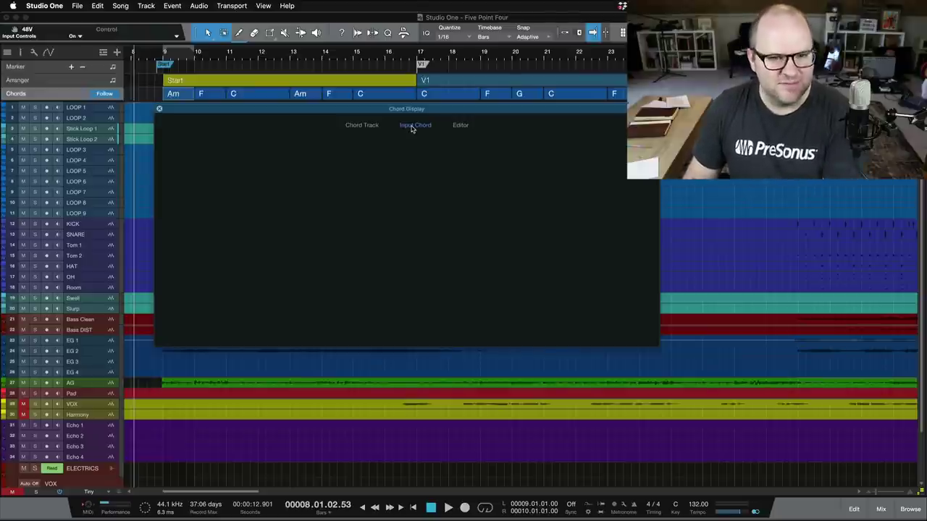
Step: Toggle the display's chord modes, shrink it to the lower right, show the Editor, then close it
left_click(374, 126)
left_click(411, 127)
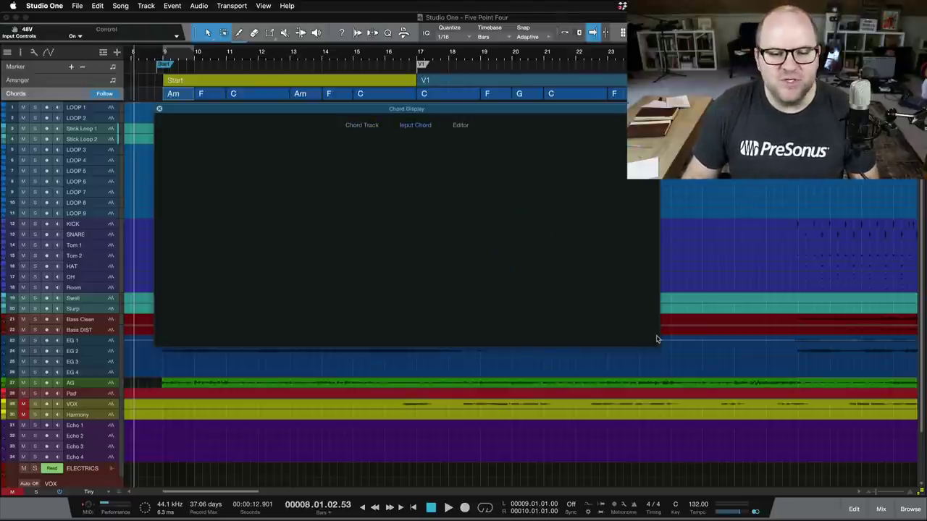
left_click_drag(656, 340, 382, 242)
left_click_drag(264, 110, 811, 279)
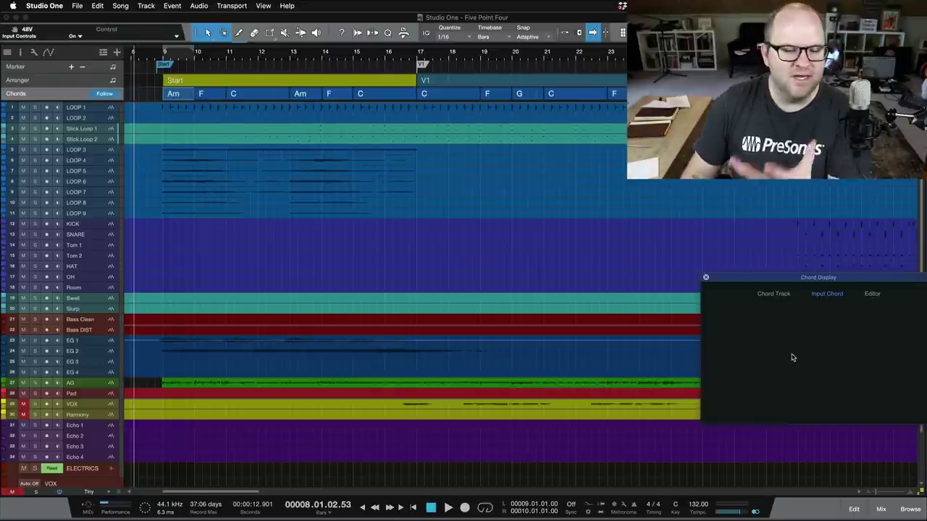
left_click(871, 294)
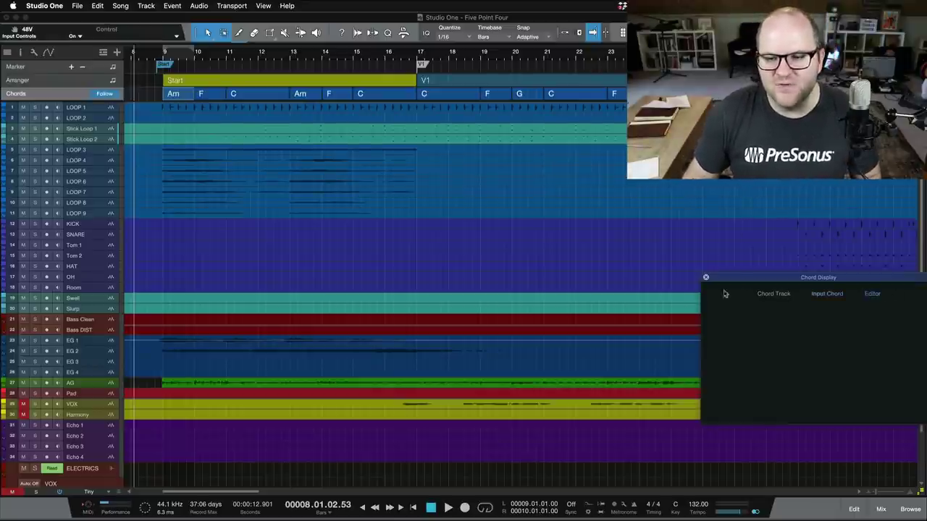
left_click(705, 277)
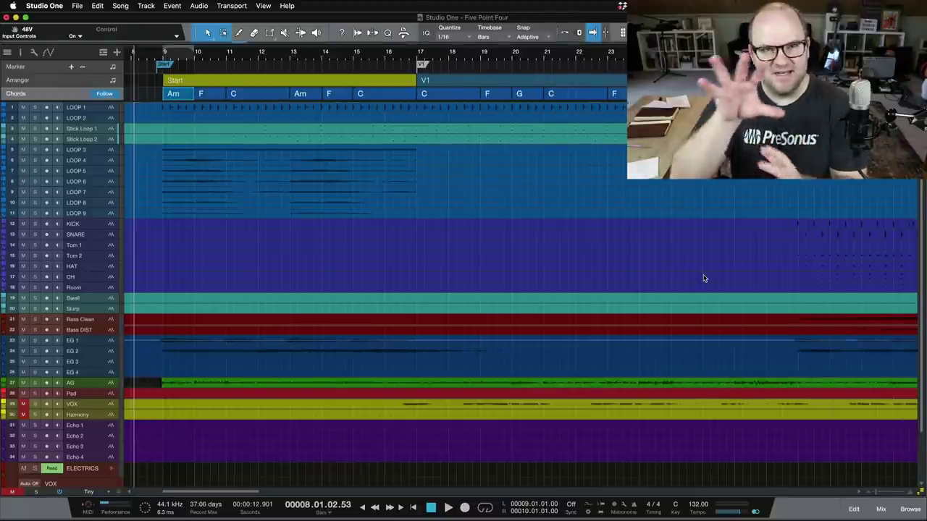